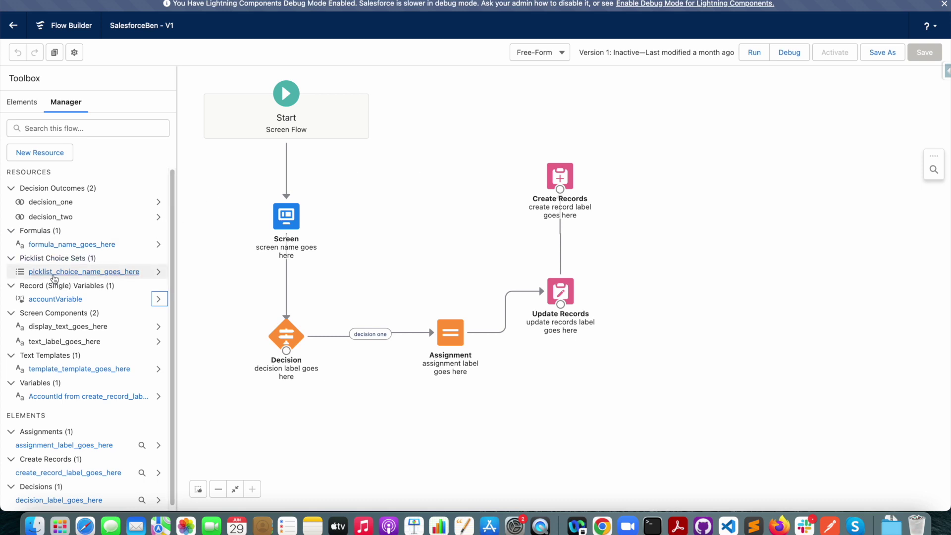
Step: Inspect accountVariable's settings, then list the seven places it is used in the flow
scroll(54, 279, "down", 2)
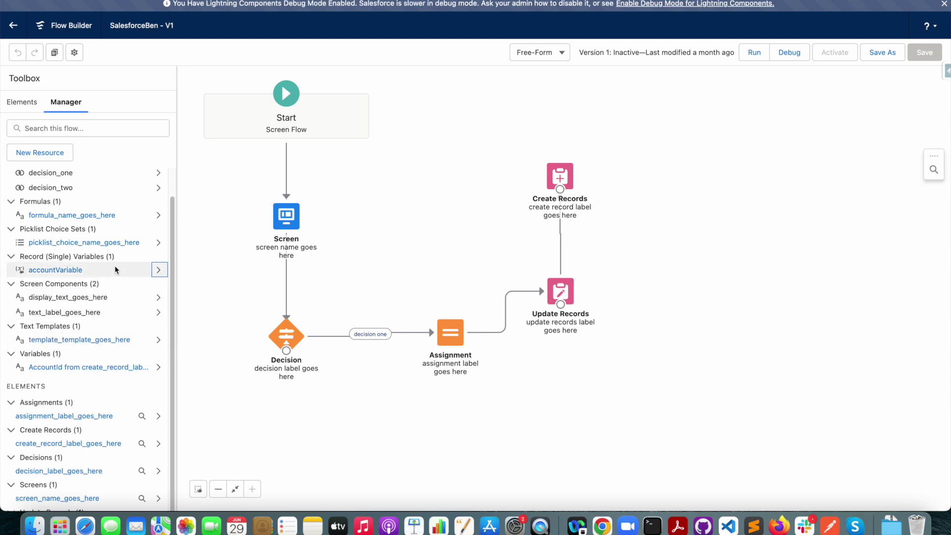
left_click(55, 268)
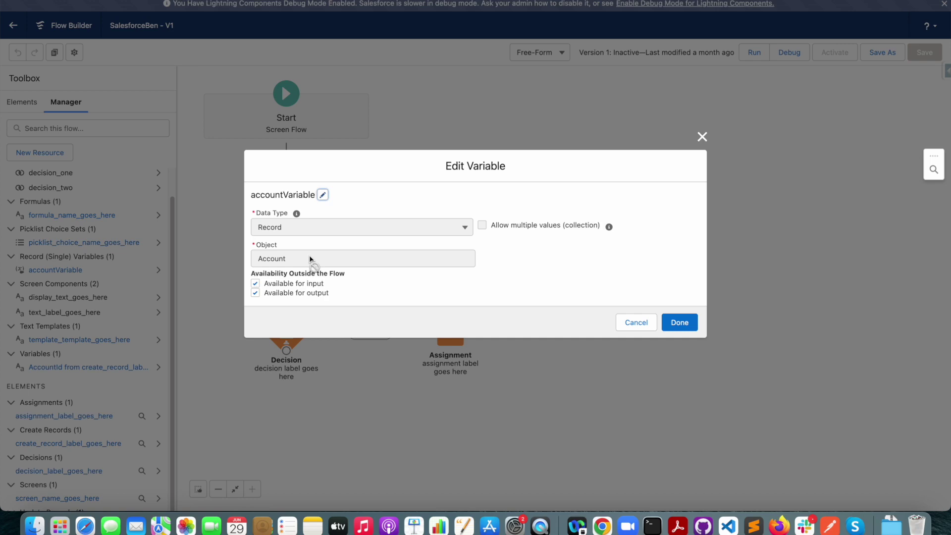
left_click(701, 139)
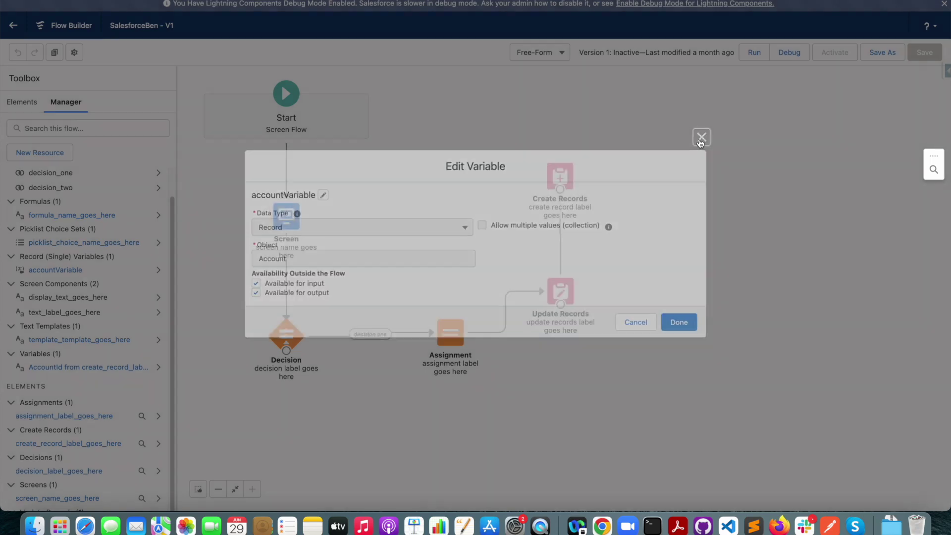
left_click(157, 270)
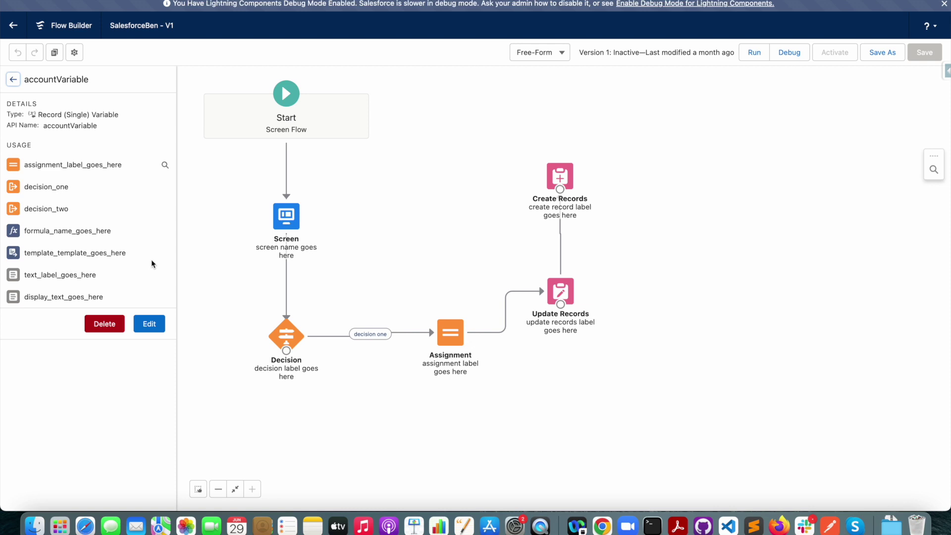
Step: Review the usage entries and open the Decision's accountVariable Customer Priority Equals Critical condition
double_click(69, 164)
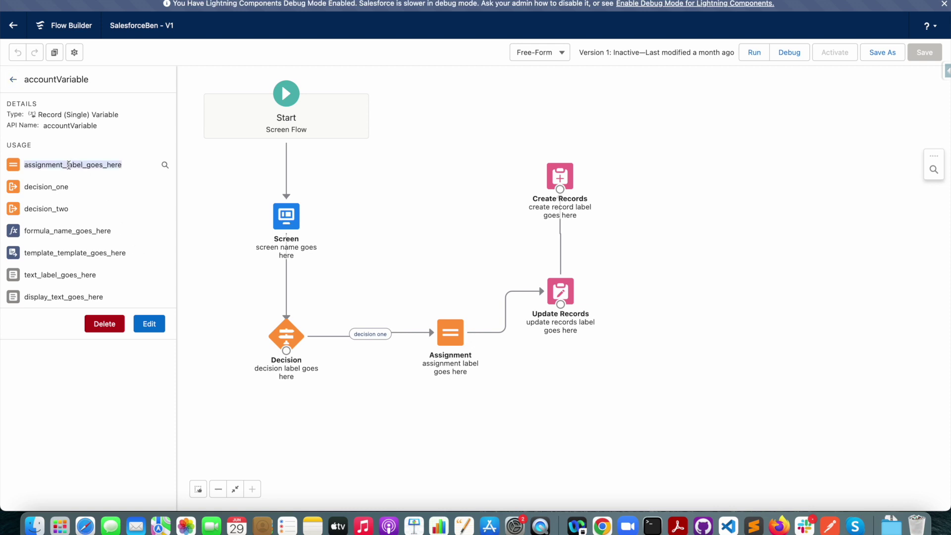
left_click(54, 194)
double_click(58, 231)
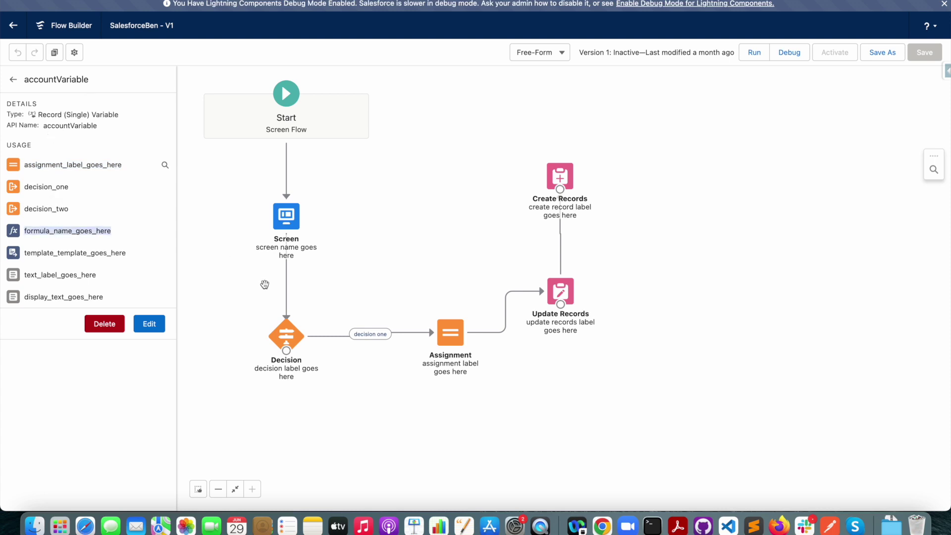
left_click(289, 339)
double_click(289, 339)
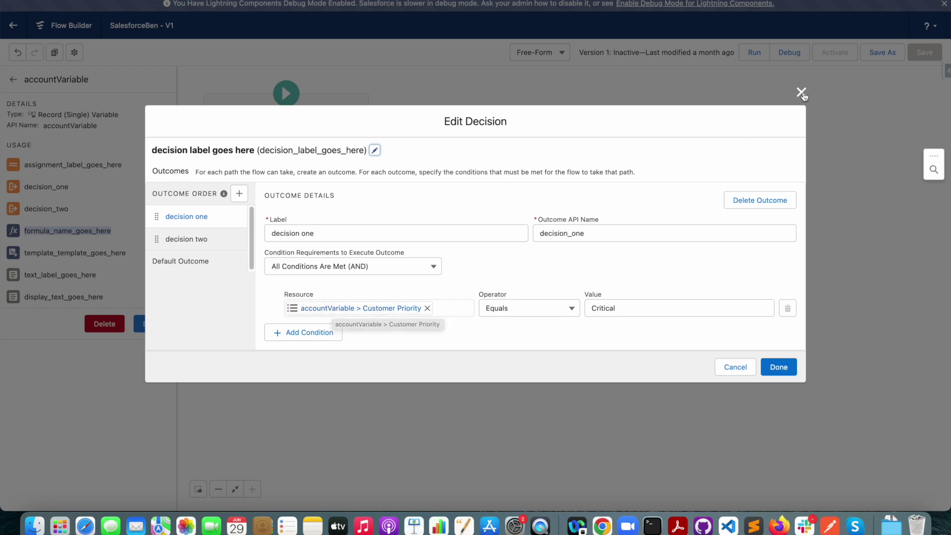
Step: Close the Edit Decision dialog without changes and move to Salto's element search
left_click(800, 92)
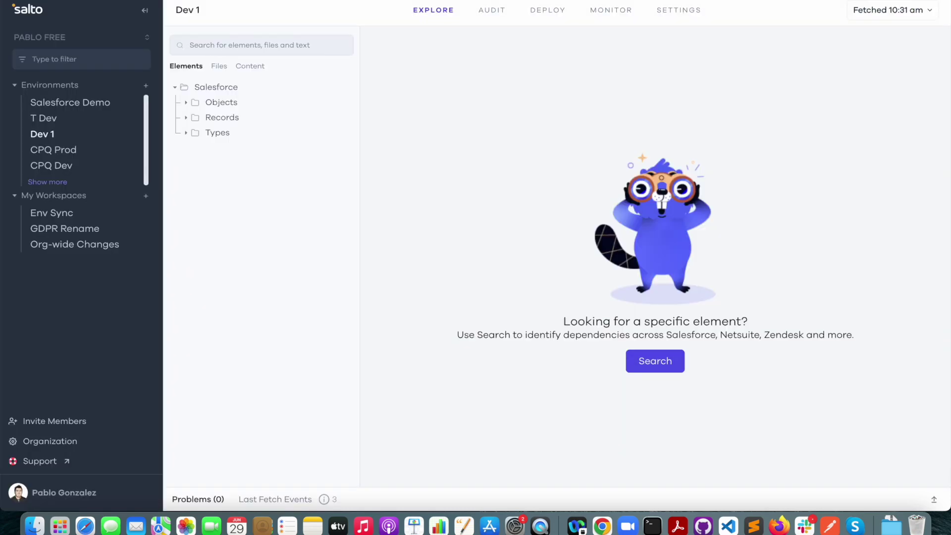
left_click(263, 44)
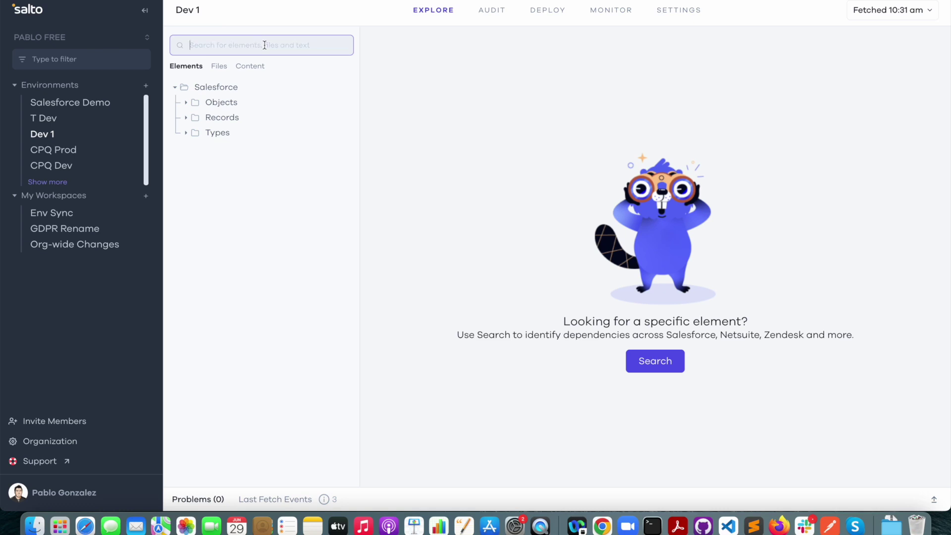
Step: Search Salto for salesforceben and open the Salesforce Ben flow record's element details
type("salesforceben")
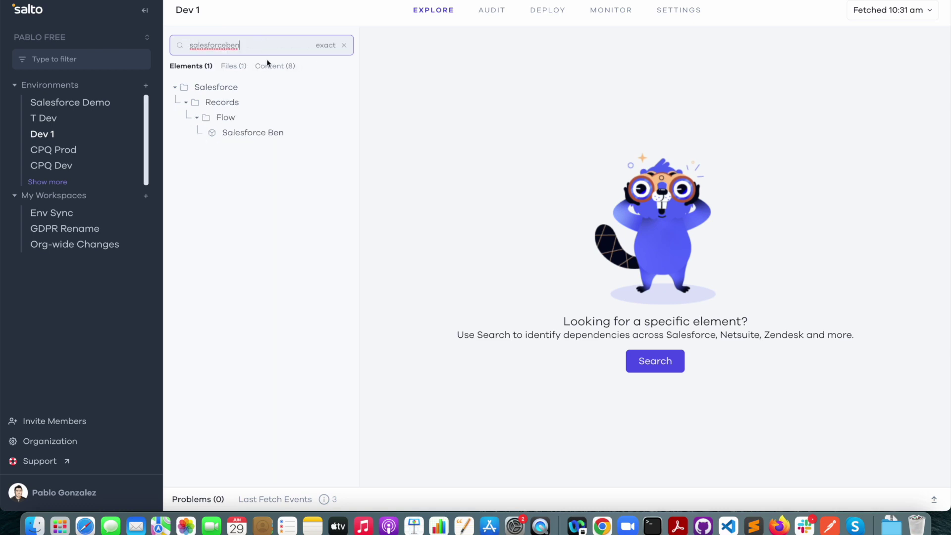
left_click(267, 138)
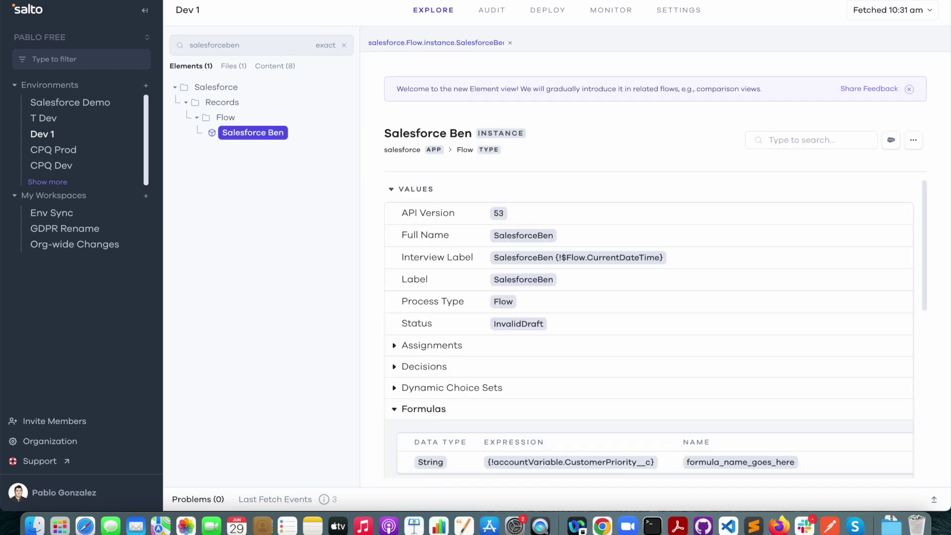
key("ctrl+Tab")
key("ctrl+Tab")
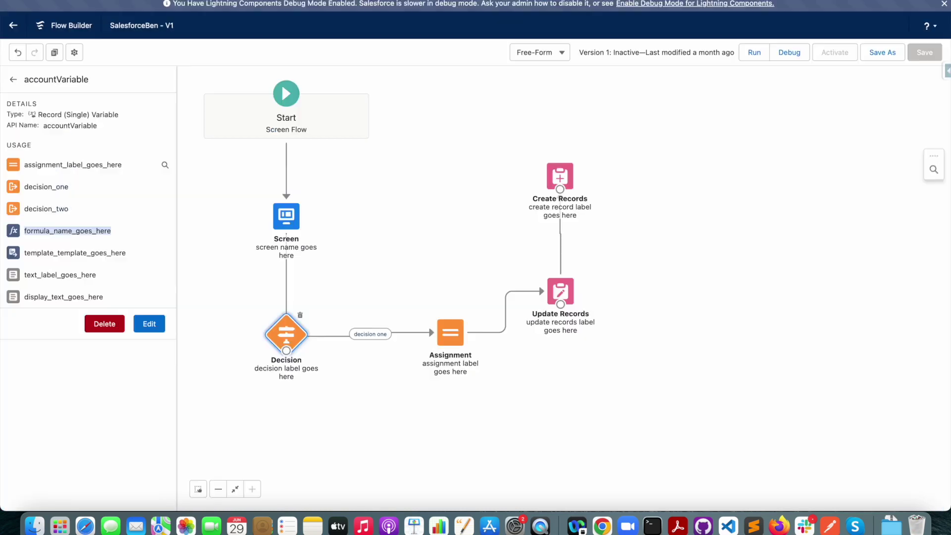
Step: Select just the variable's API name accountVariable in Flow Builder for copying
triple_click(81, 126)
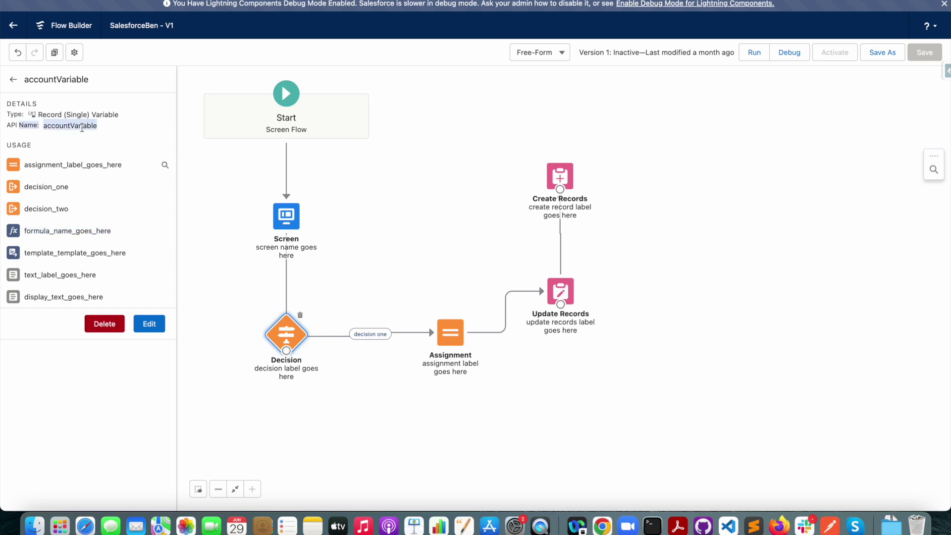
left_click(82, 127)
left_click_drag(98, 126, 45, 125)
key("super+c")
Step: Search the Salesforce Ben flow details for accountVariable and review the 9 matches in its assignments
key("super+Tab")
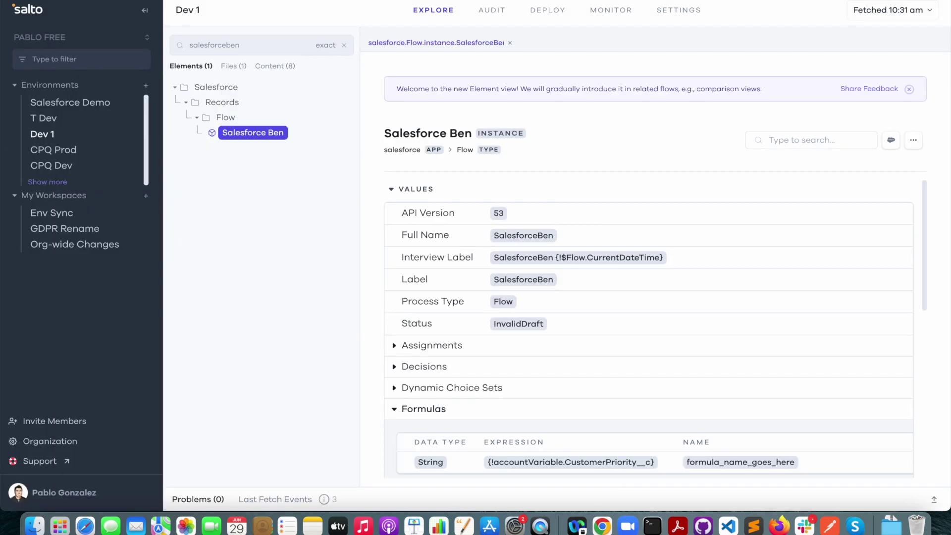
left_click(815, 143)
key("super+v")
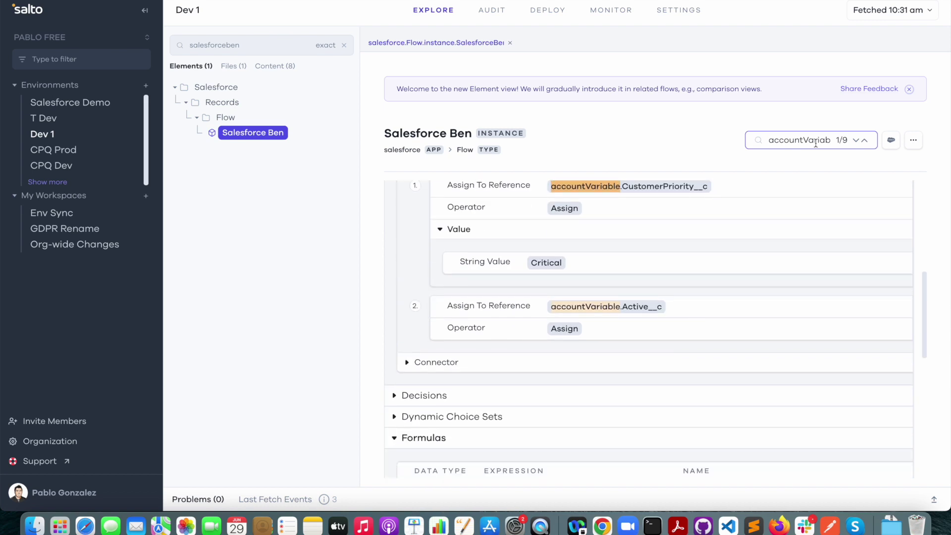
scroll(756, 279, "up", 2)
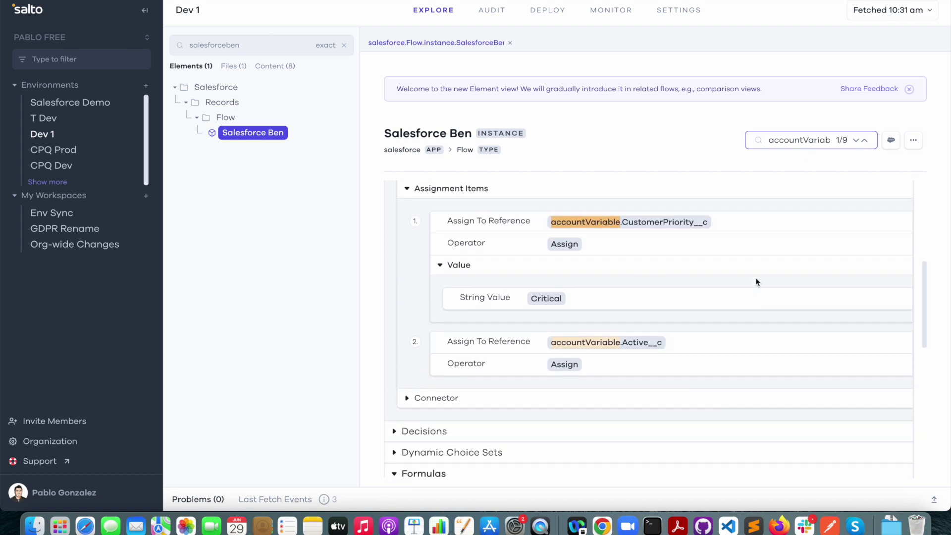
scroll(756, 281, "up", 10)
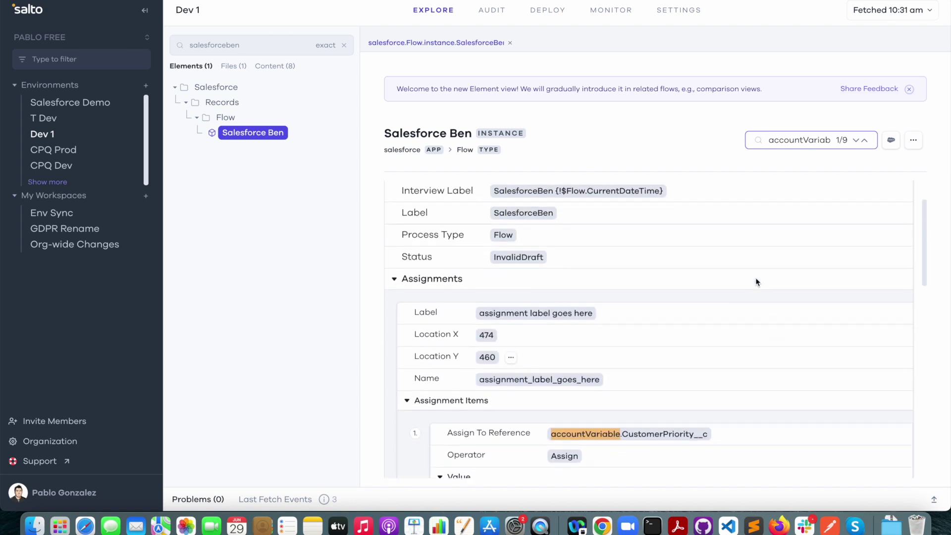
scroll(755, 282, "up", 2)
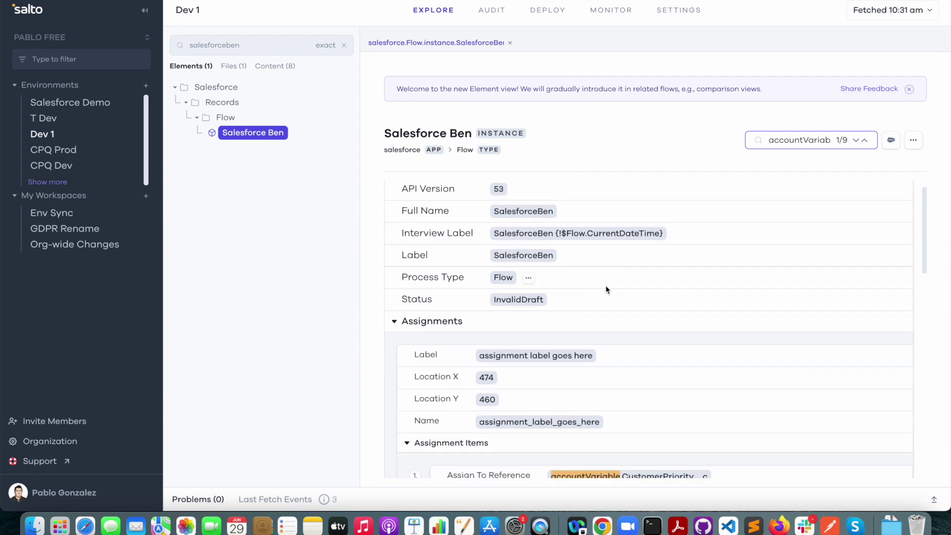
scroll(606, 290, "down", 4)
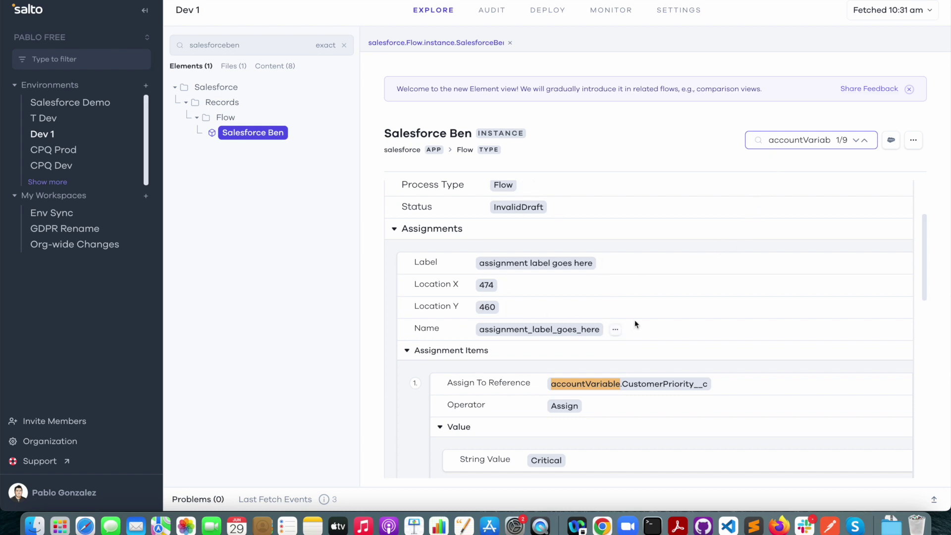
scroll(640, 323, "down", 1)
scroll(639, 323, "down", 1)
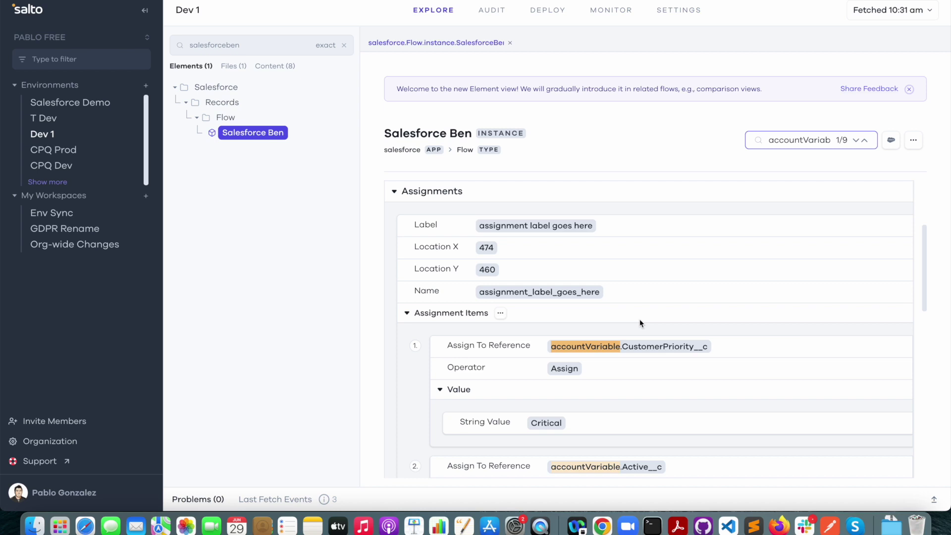
scroll(639, 322, "down", 1)
scroll(640, 323, "up", 1)
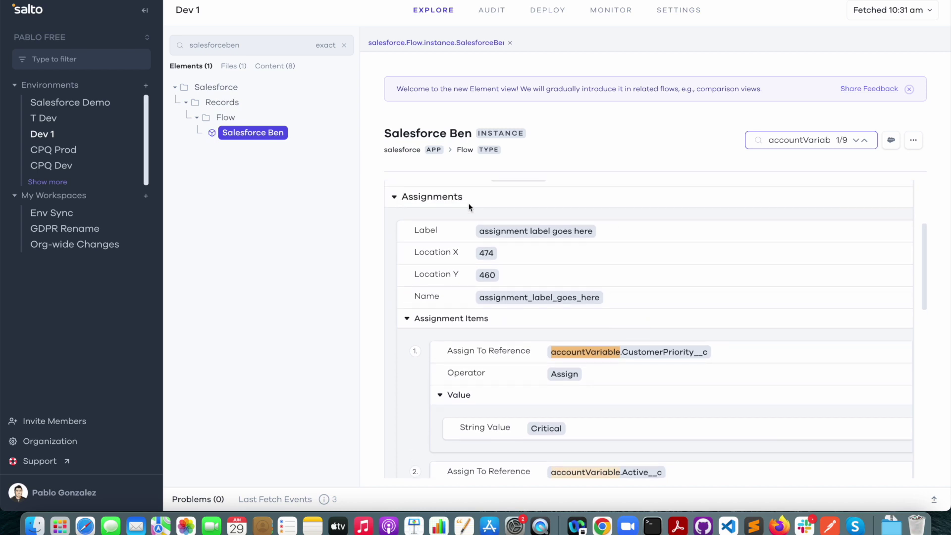
scroll(619, 319, "down", 1)
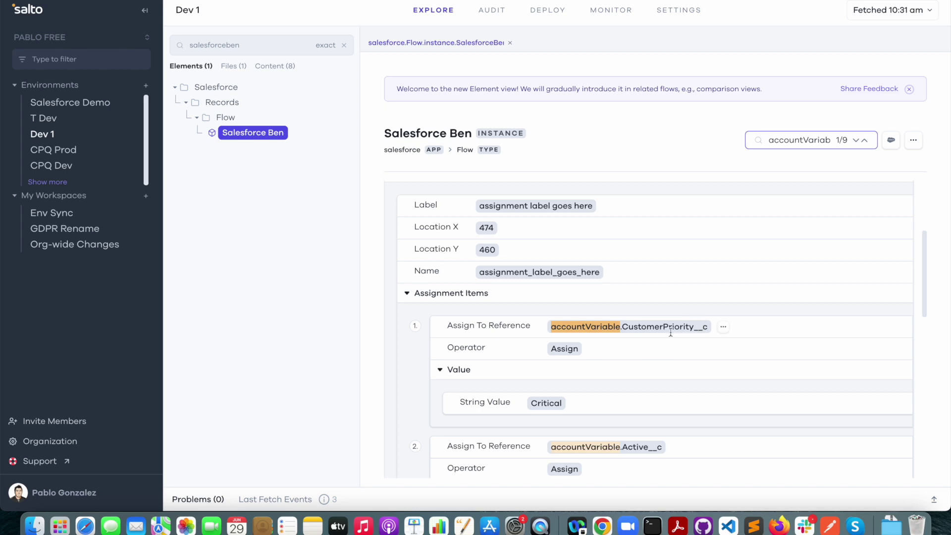
scroll(686, 369, "down", 2)
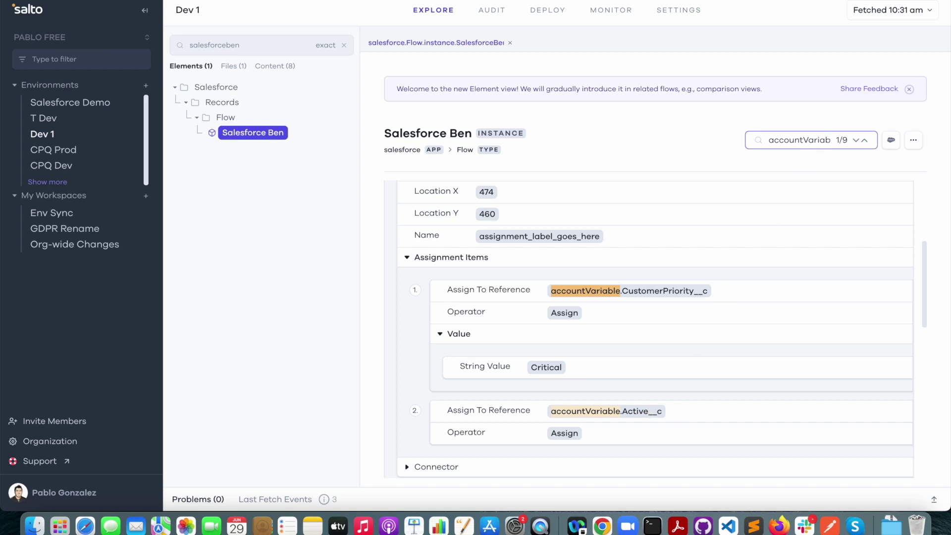
key("Return")
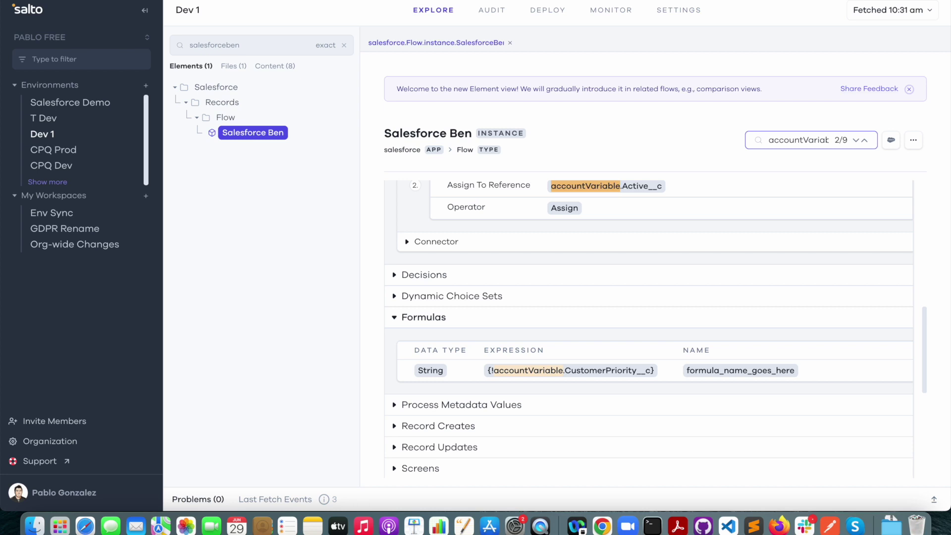
Step: Advance to the third accountVariable match and inspect it in the element view
key("Return")
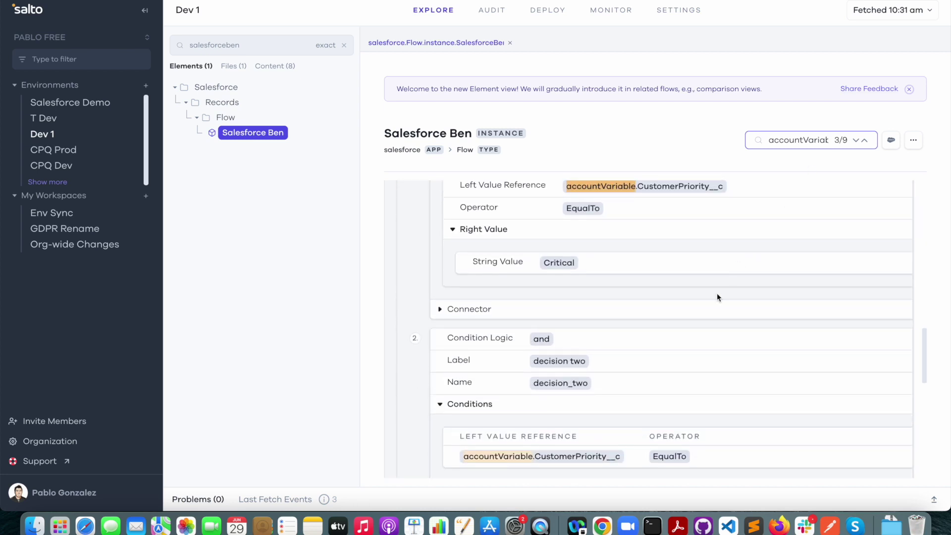
scroll(717, 297, "up", 10)
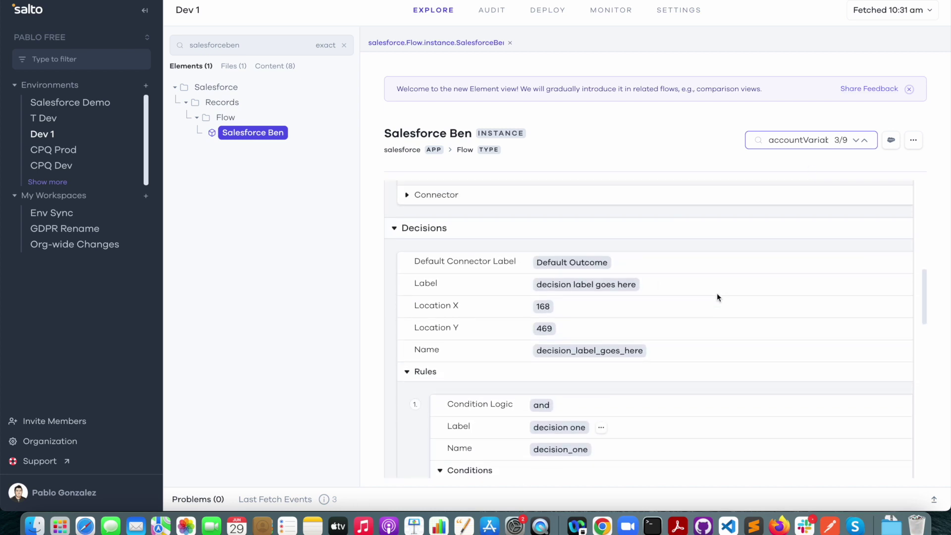
scroll(717, 296, "down", 5)
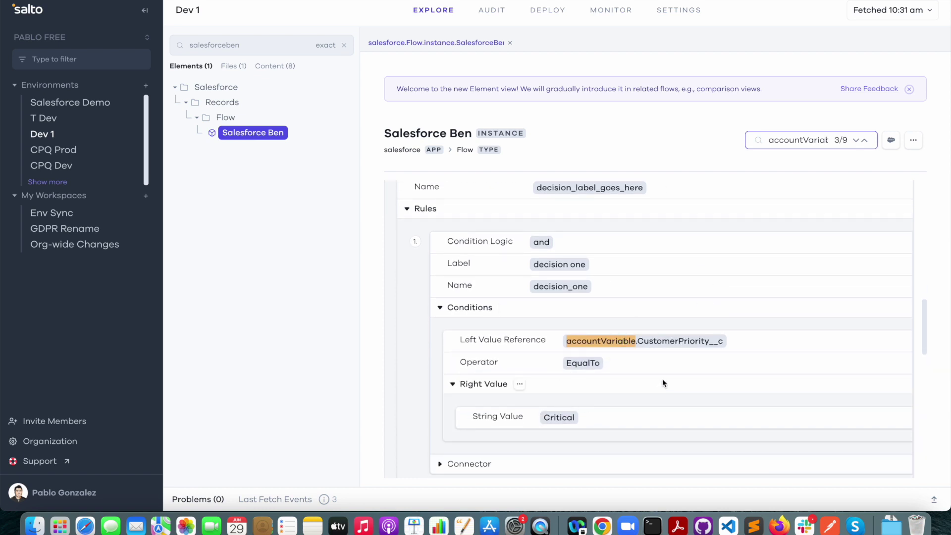
scroll(664, 385, "up", 1)
Step: Continue to match 6 of 9, the formula expression {!accountVariable.CustomerPriority__c} in Screens
key("Return")
key("Return")
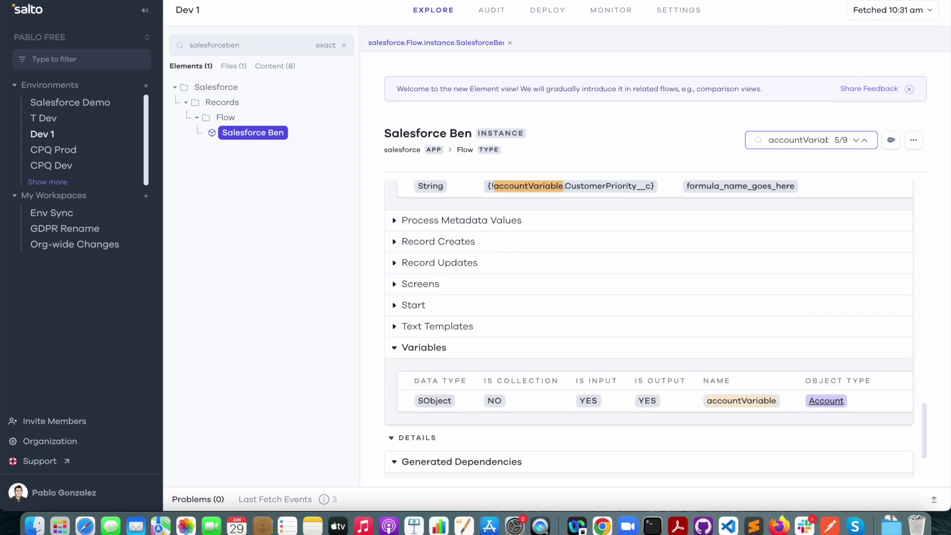
key("Return")
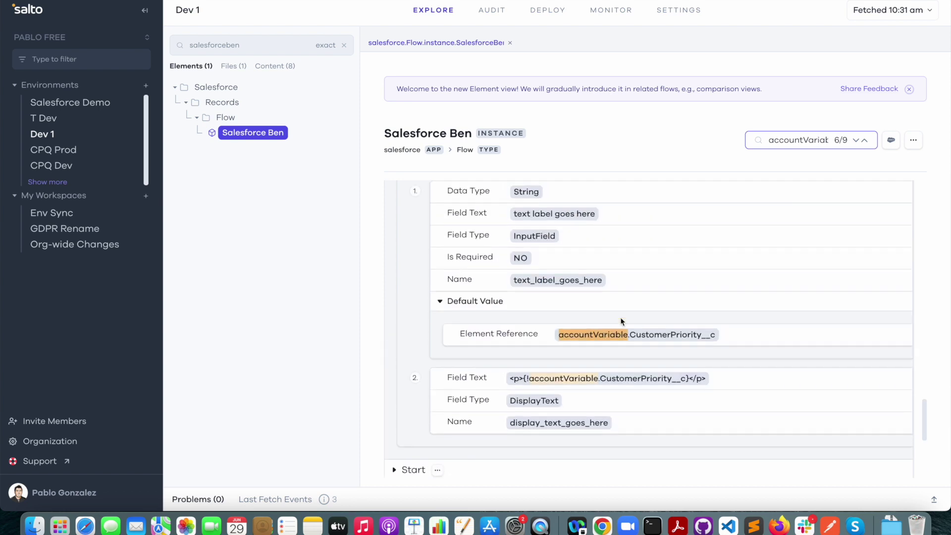
scroll(620, 317, "up", 6)
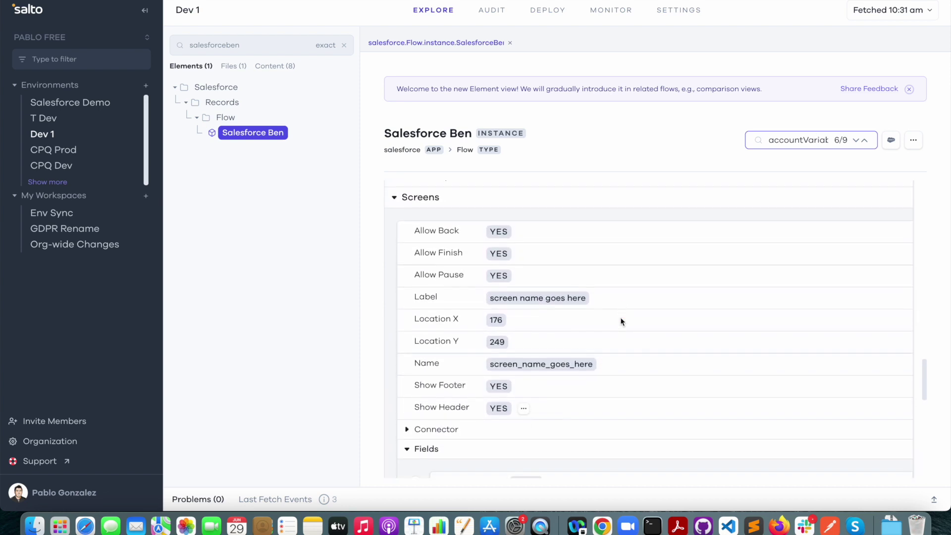
scroll(621, 321, "down", 7)
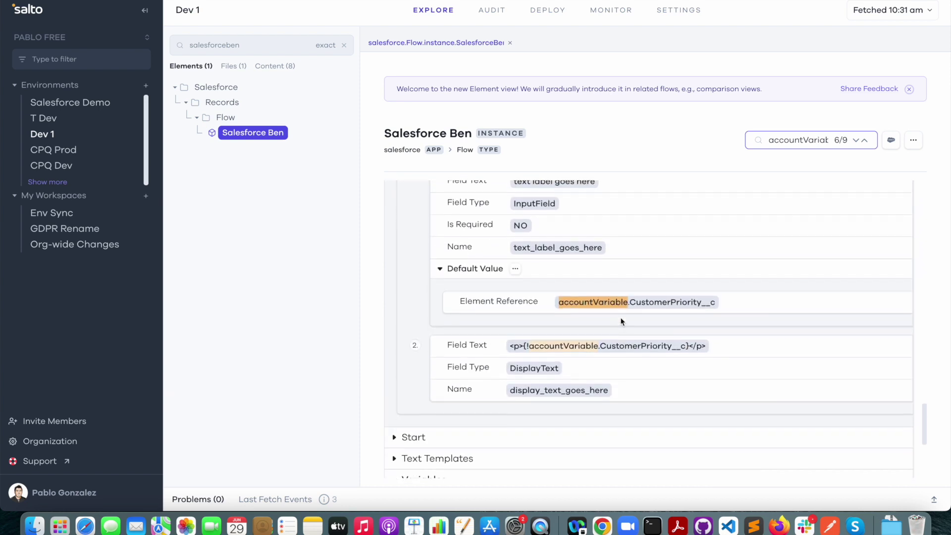
scroll(621, 321, "up", 6)
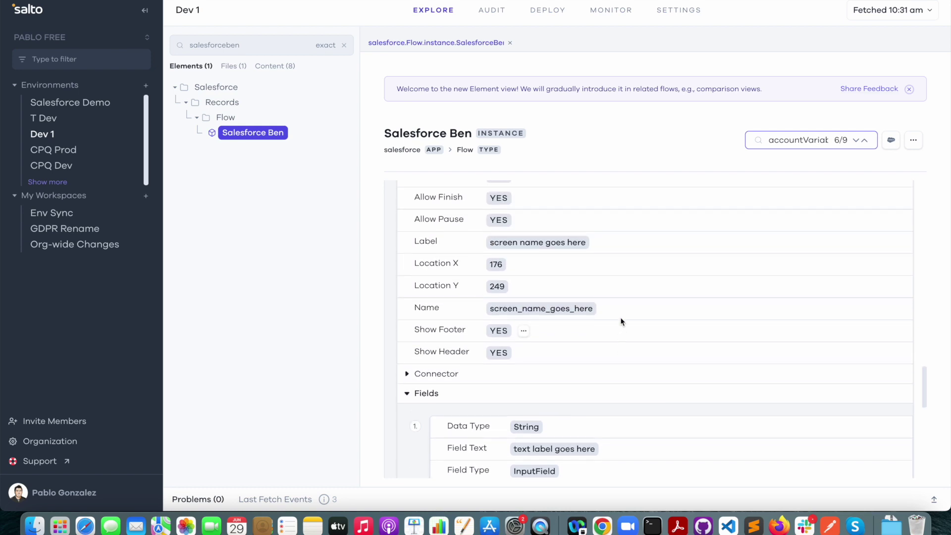
scroll(621, 321, "up", 2)
scroll(621, 321, "up", 2)
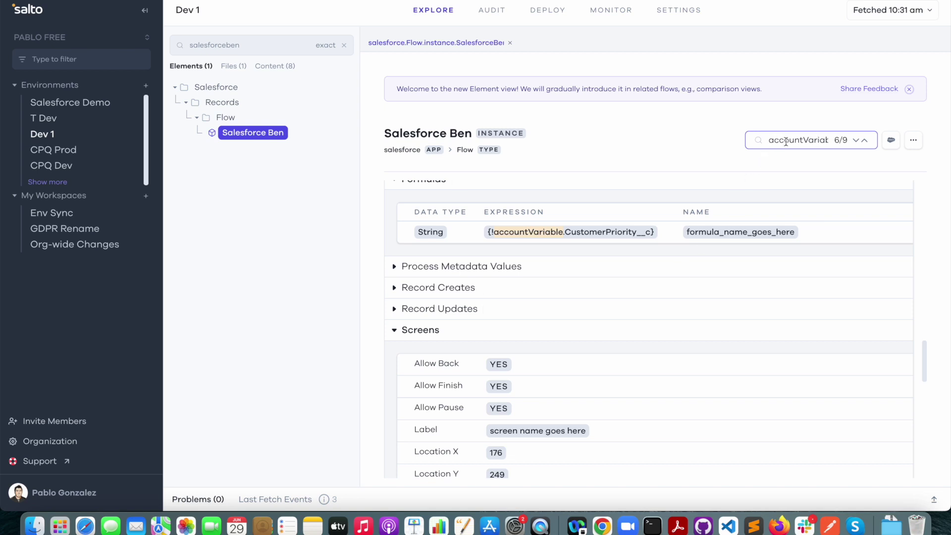
scroll(697, 376, "down", 1)
scroll(697, 376, "up", 1)
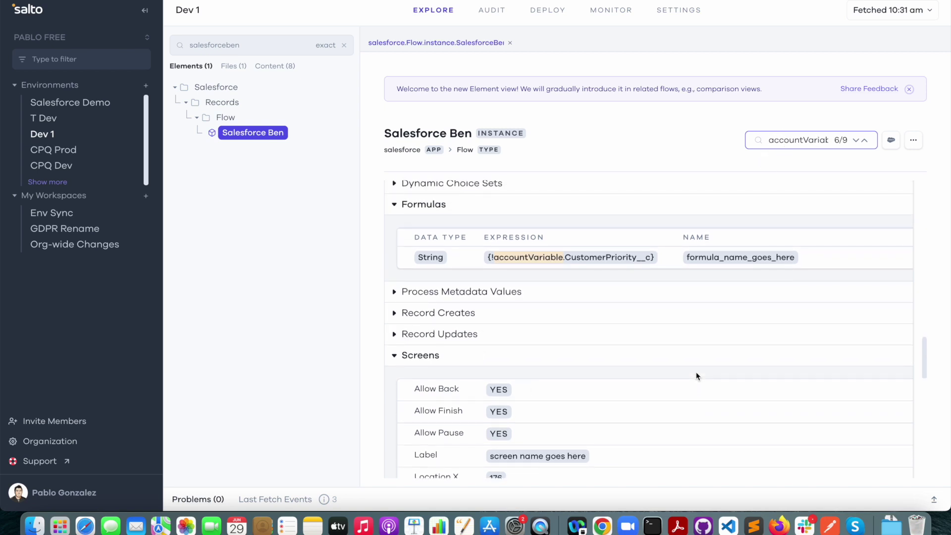
Step: Search the flow for CustomerPriority__c and step to match 4 of 12 in Dynamic Choice Sets
left_click_drag(651, 257, 565, 260)
key("super+c")
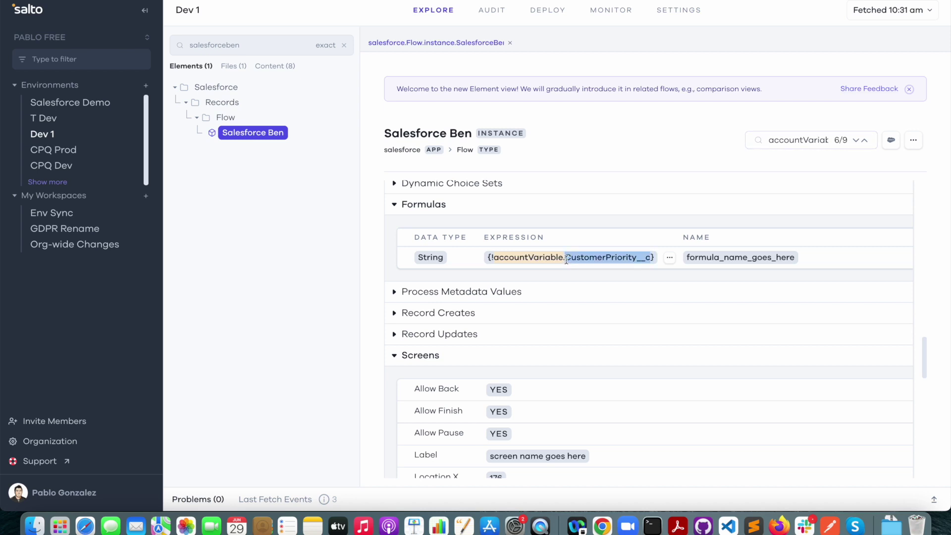
double_click(797, 141)
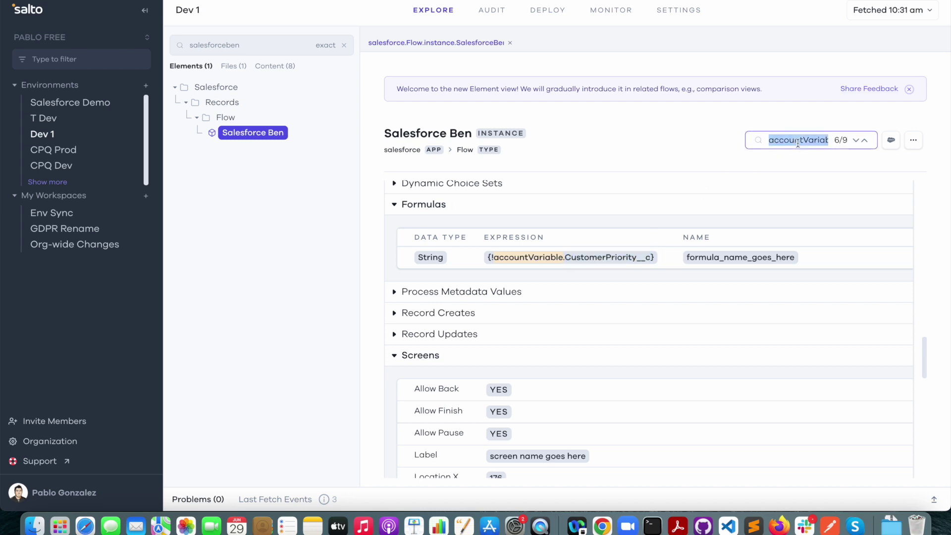
key("super+v")
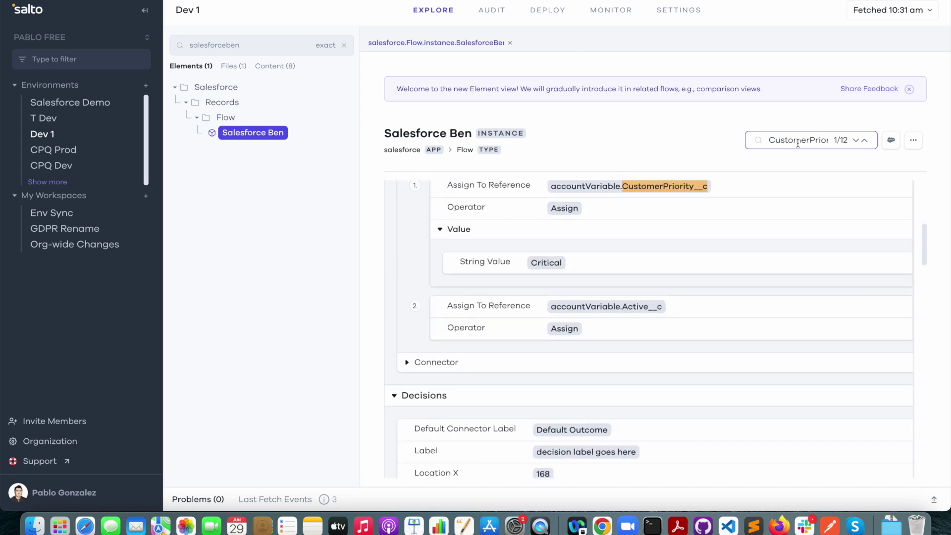
key("Return")
scroll(649, 327, "up", 10)
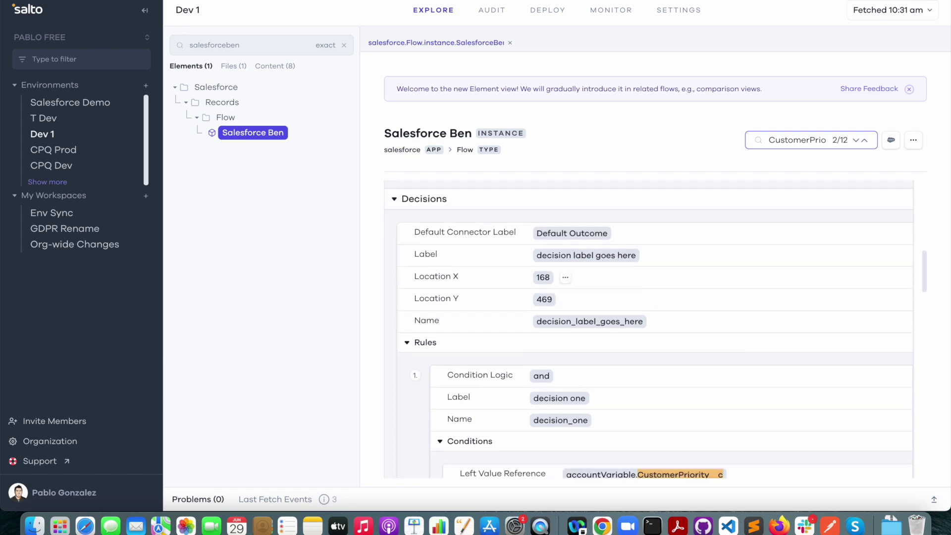
key("Return")
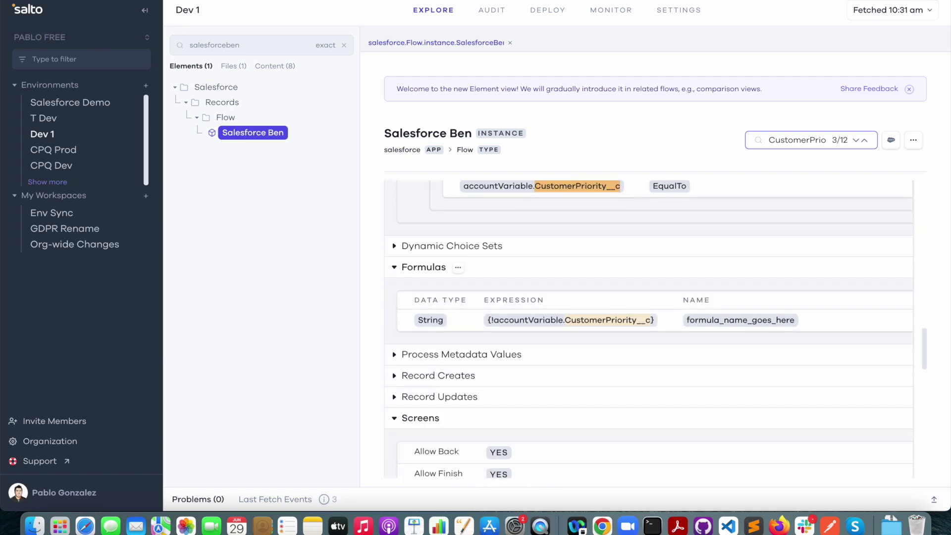
key("Return")
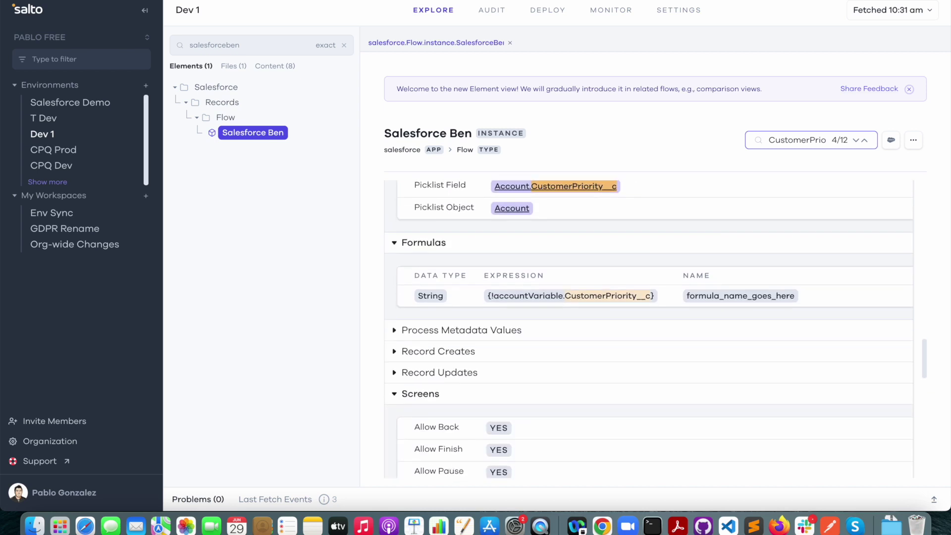
scroll(662, 323, "up", 3)
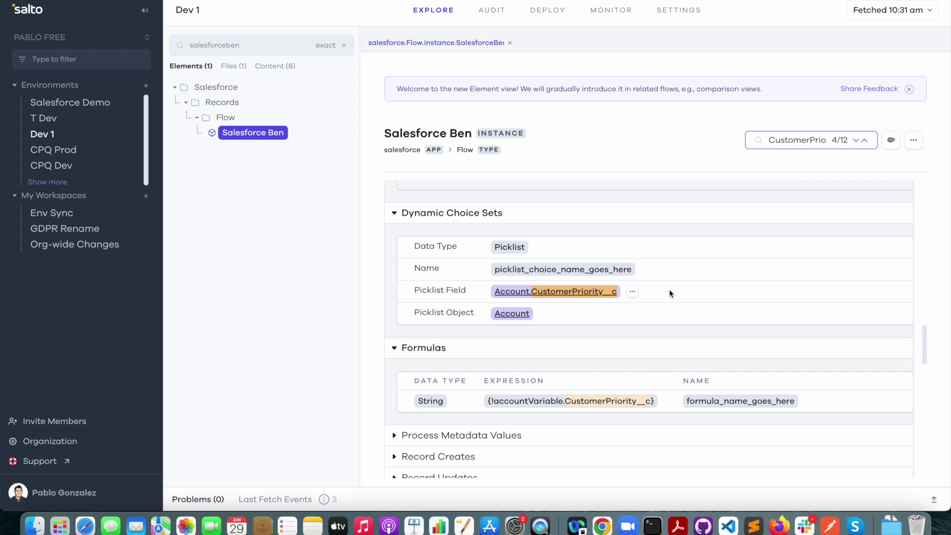
scroll(669, 293, "down", 3)
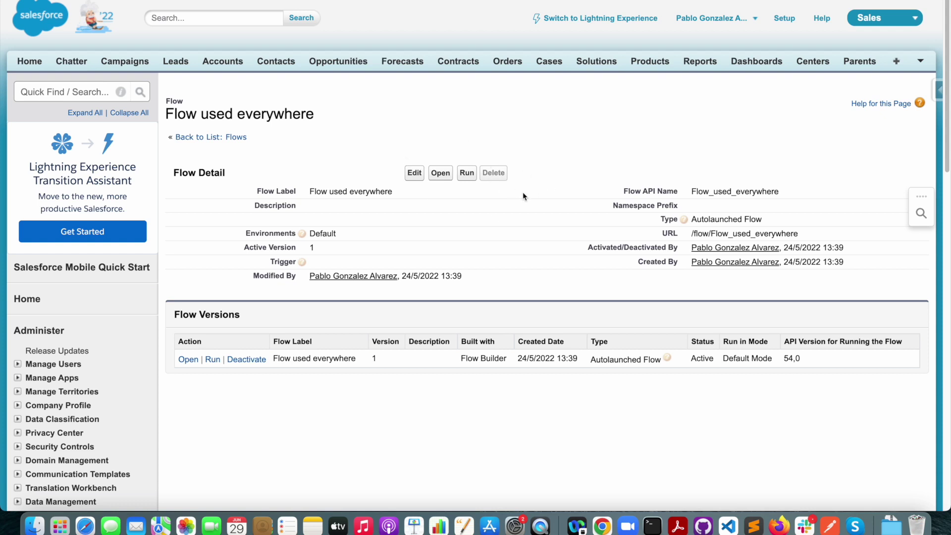
Step: Select the Flow API Name Flow_used_everywhere on the flow's detail page
double_click(733, 191)
key("super+c")
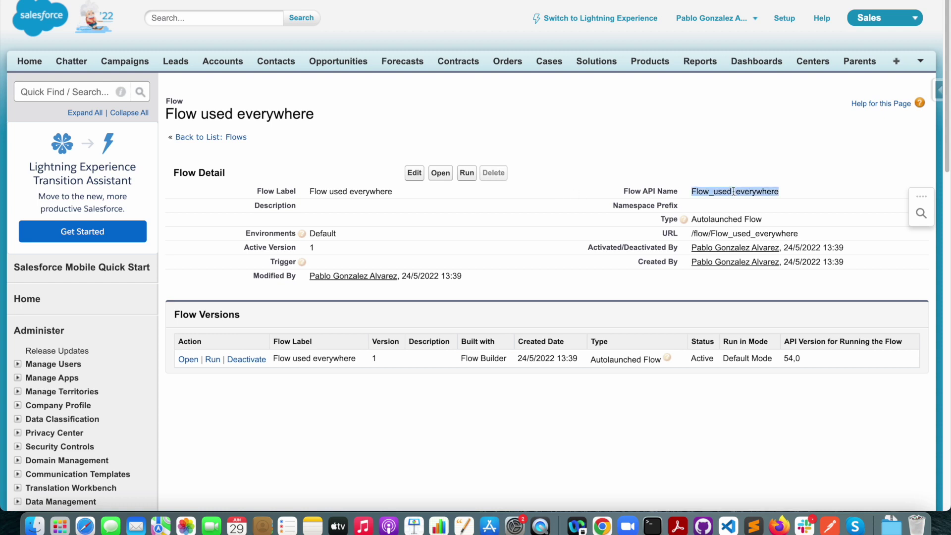
Step: Run a Salto content search for Flow_used_everywhere, widen the results, and expand ButtonsLinksAndActions
key("super+Tab")
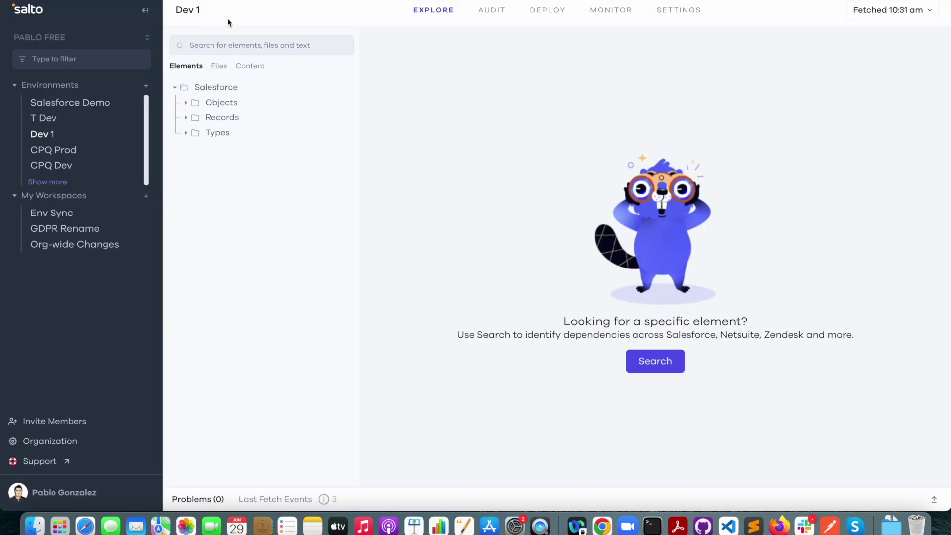
left_click(246, 46)
key("super+v")
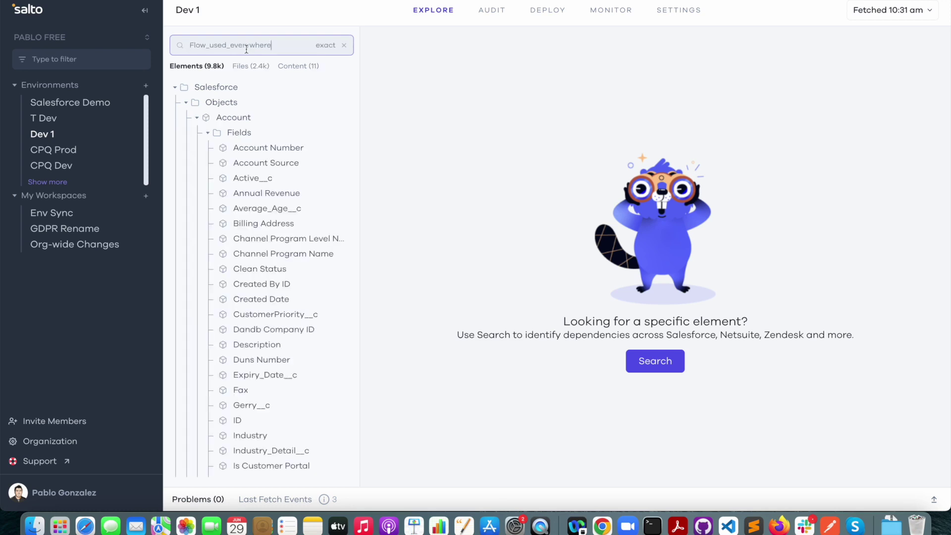
left_click(274, 68)
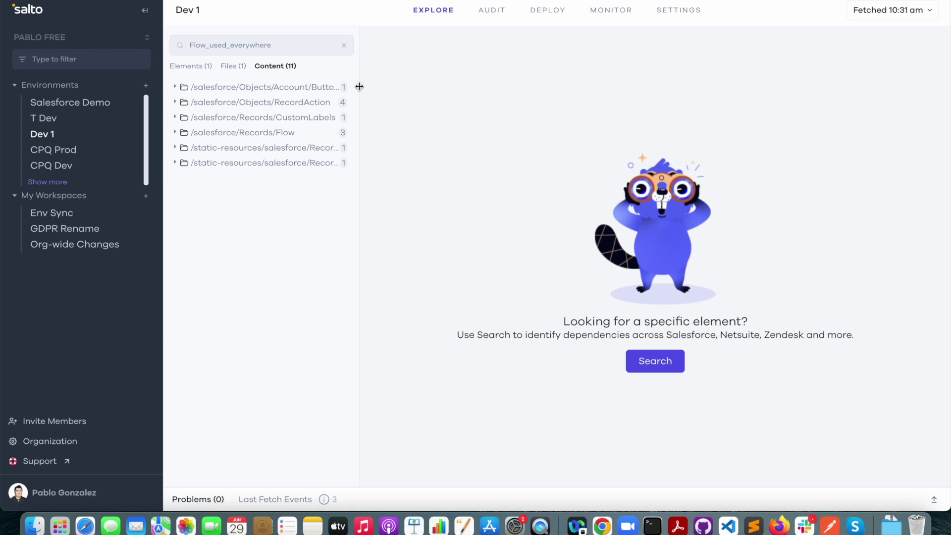
left_click_drag(360, 89, 496, 112)
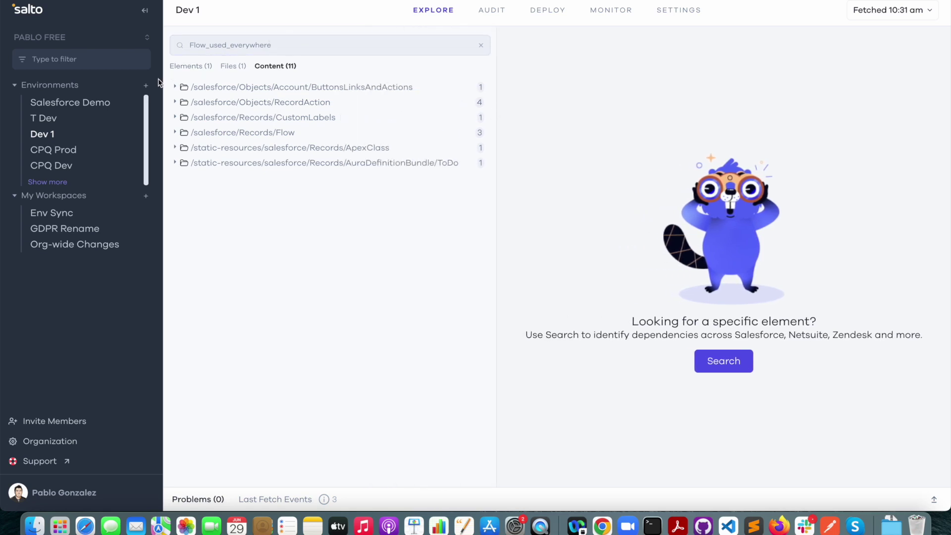
left_click(175, 88)
Step: Expand the Records/Flow, ApexClass and ToDo results, opening ClassUsingFlow.cls and ToDoController.js at their references
left_click(185, 102)
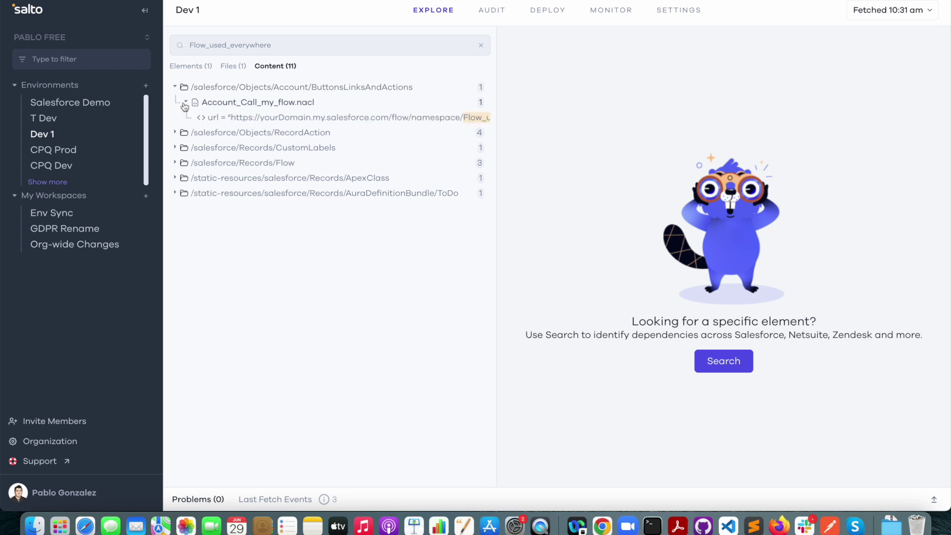
left_click(174, 163)
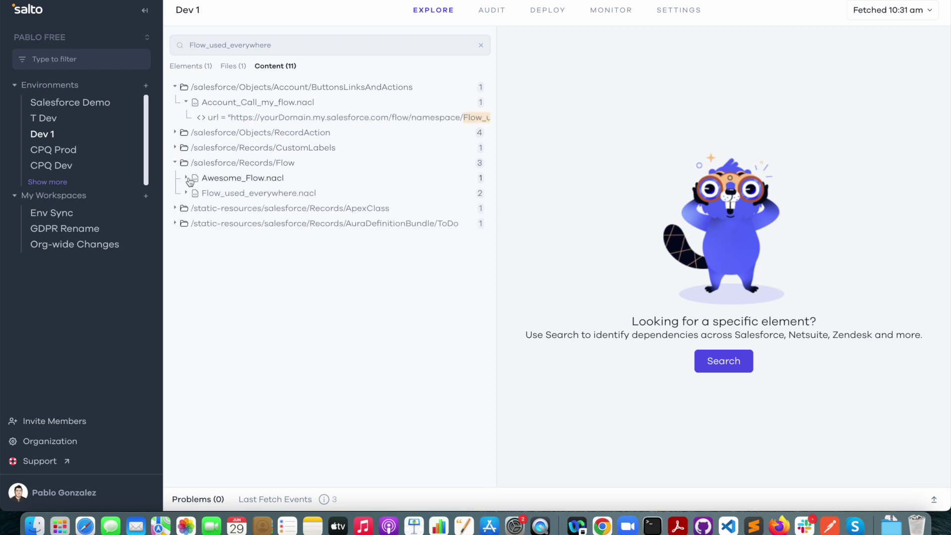
left_click(176, 209)
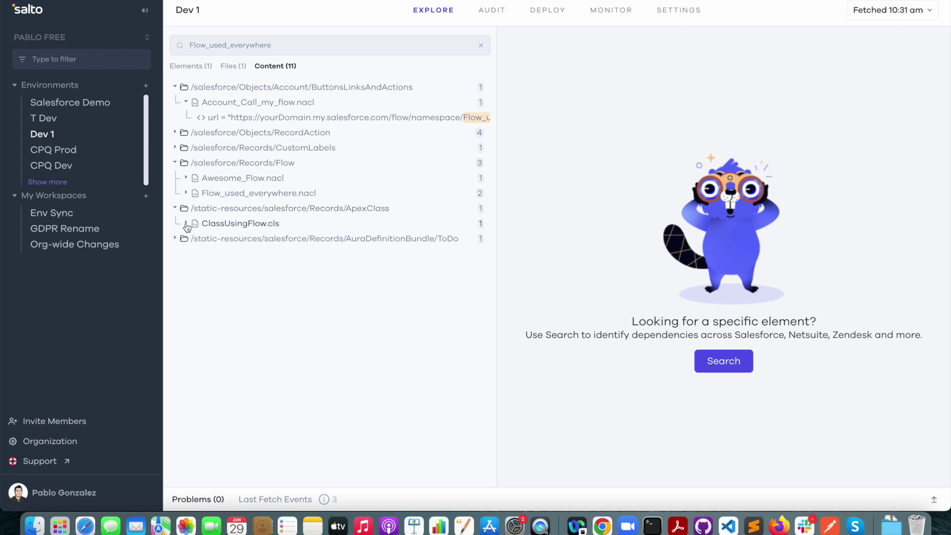
left_click(186, 224)
left_click(241, 239)
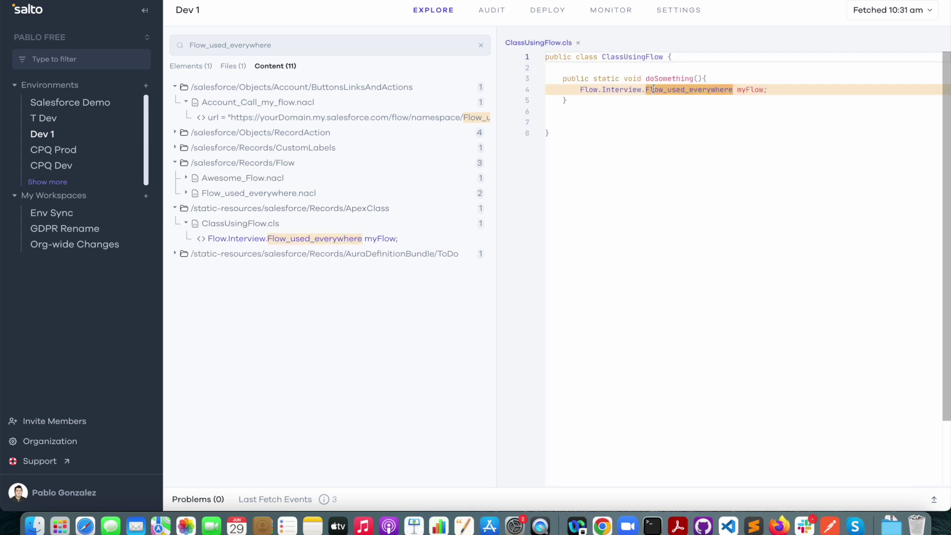
left_click(175, 254)
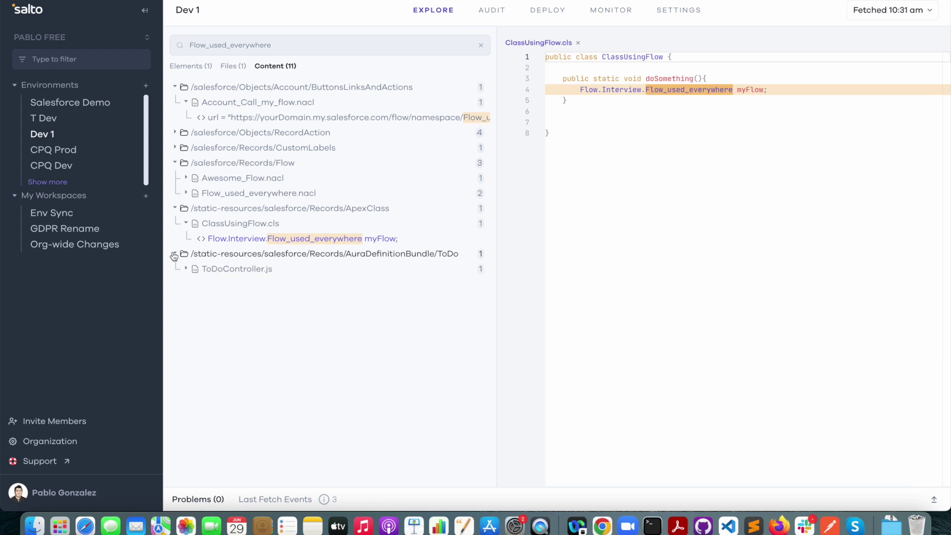
left_click(186, 269)
left_click(256, 285)
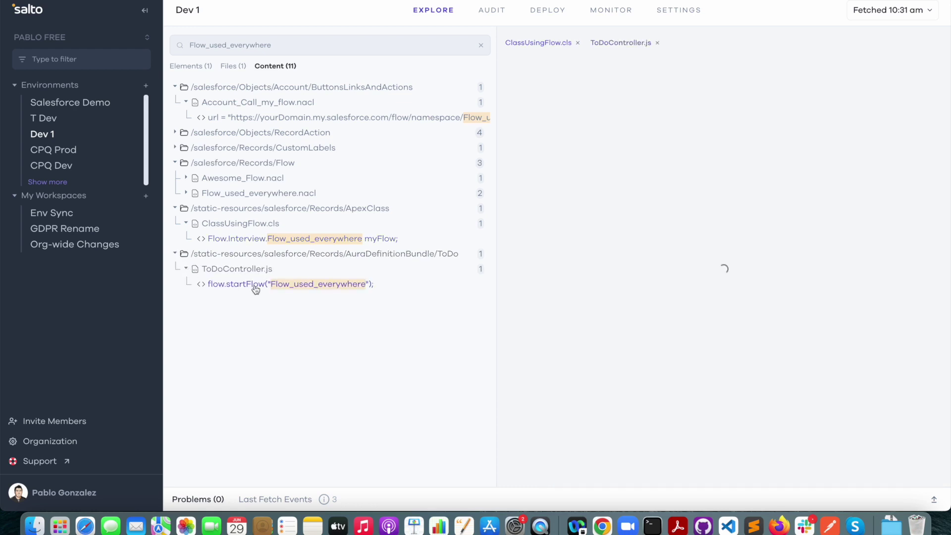